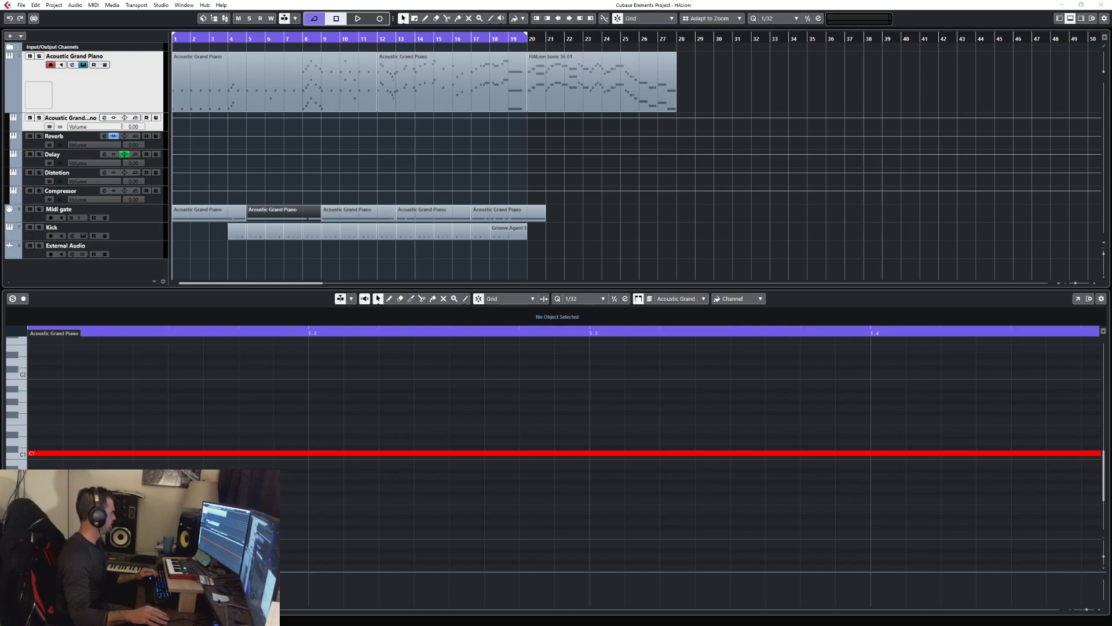
Show the MixConsole inserts with MidiGate on the reverb channel, then play the song from bar 12
{"action": "key", "text": "alt+KP_1"}
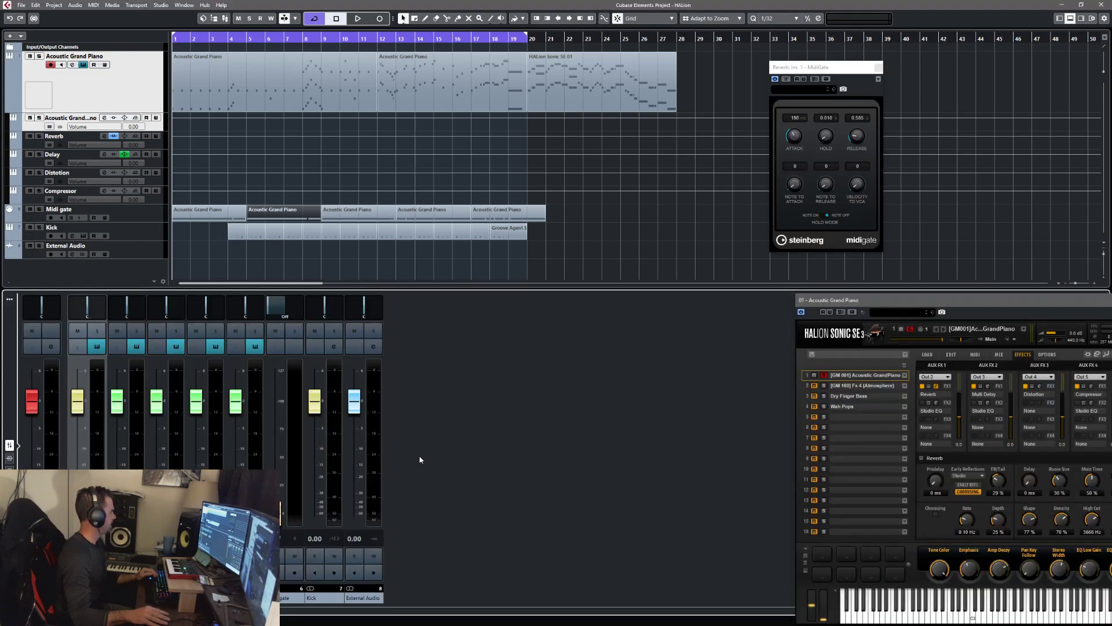
{"action": "left_click", "coordinate": [9, 458]}
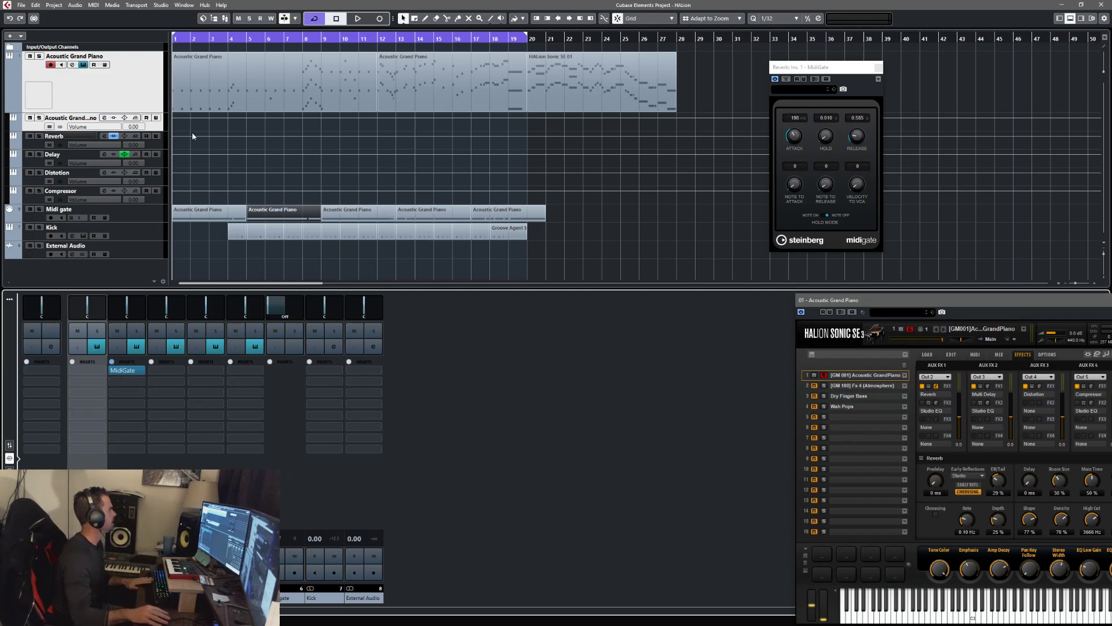
{"action": "left_click", "coordinate": [378, 37]}
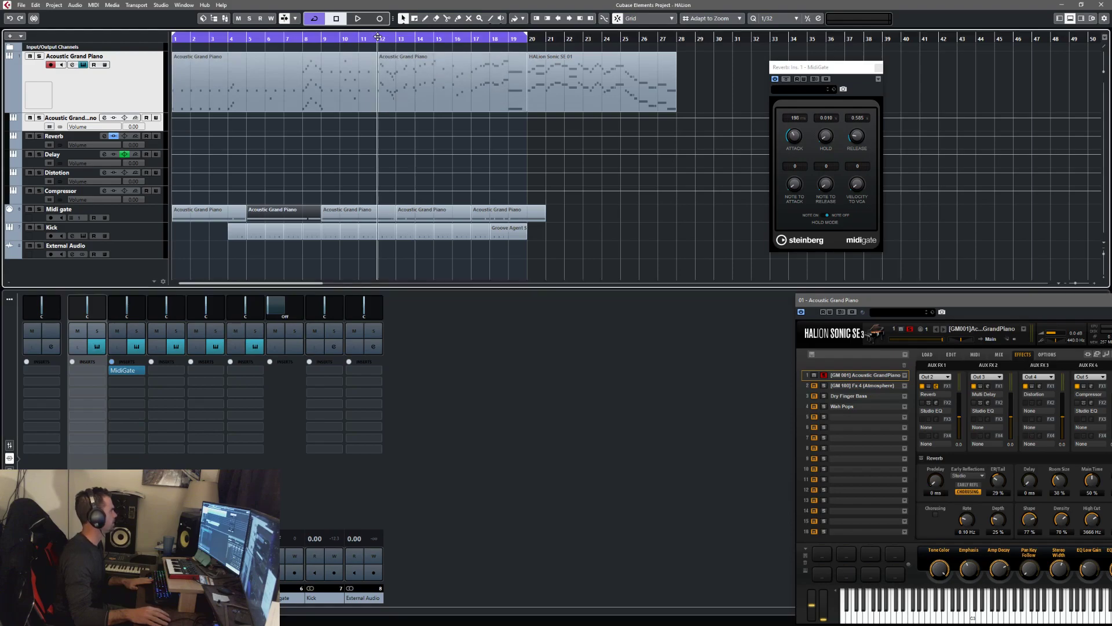
{"action": "key", "text": "space"}
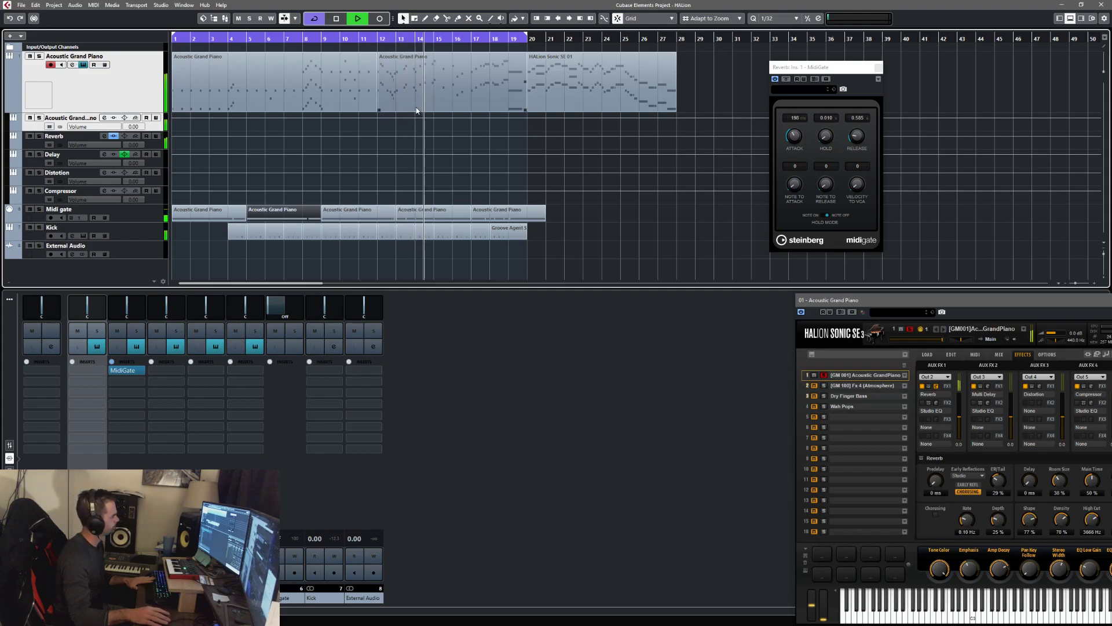
{"action": "key", "text": "space"}
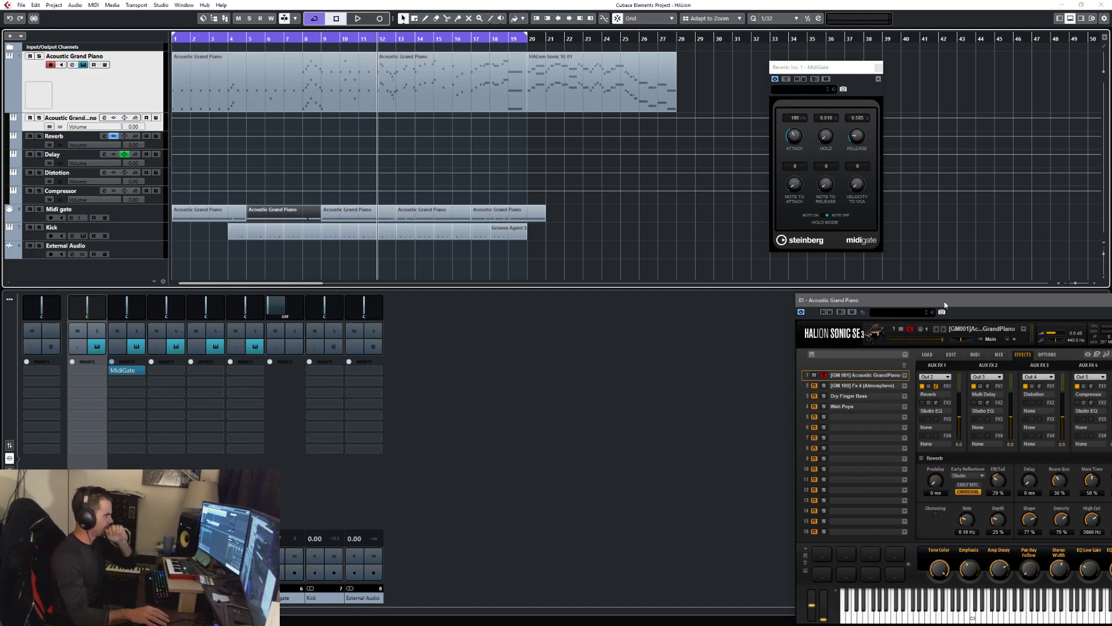
Bring the whole HALion Sonic SE window into view and move the MidiGate window aside
{"action": "left_click_drag", "start_coordinate": [917, 300], "coordinate": [827, 296]}
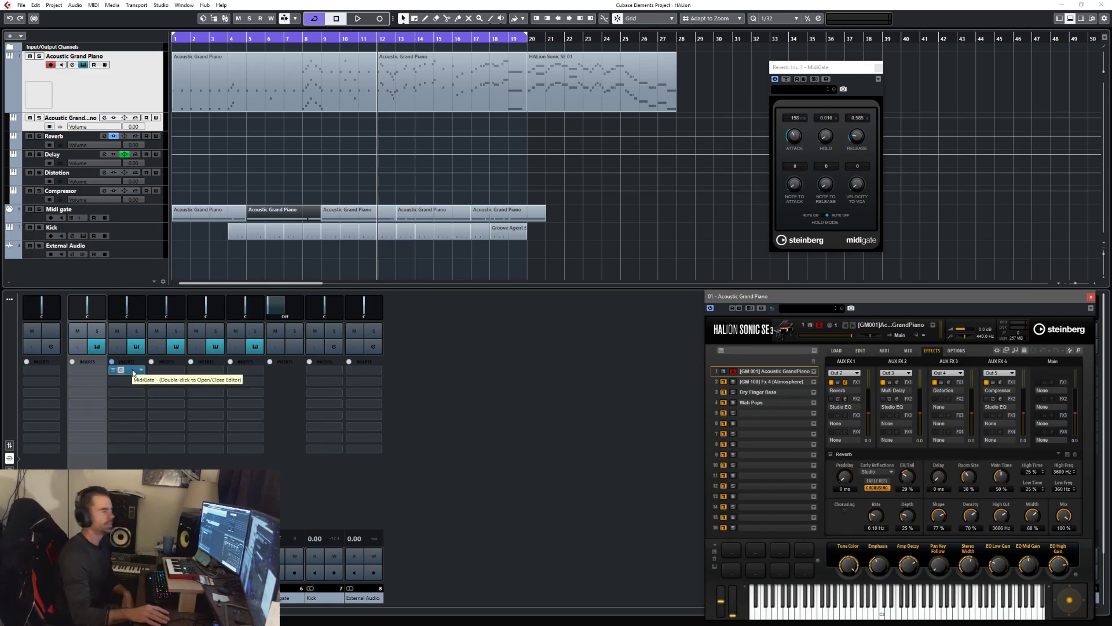
{"action": "left_click_drag", "start_coordinate": [820, 68], "coordinate": [771, 81]}
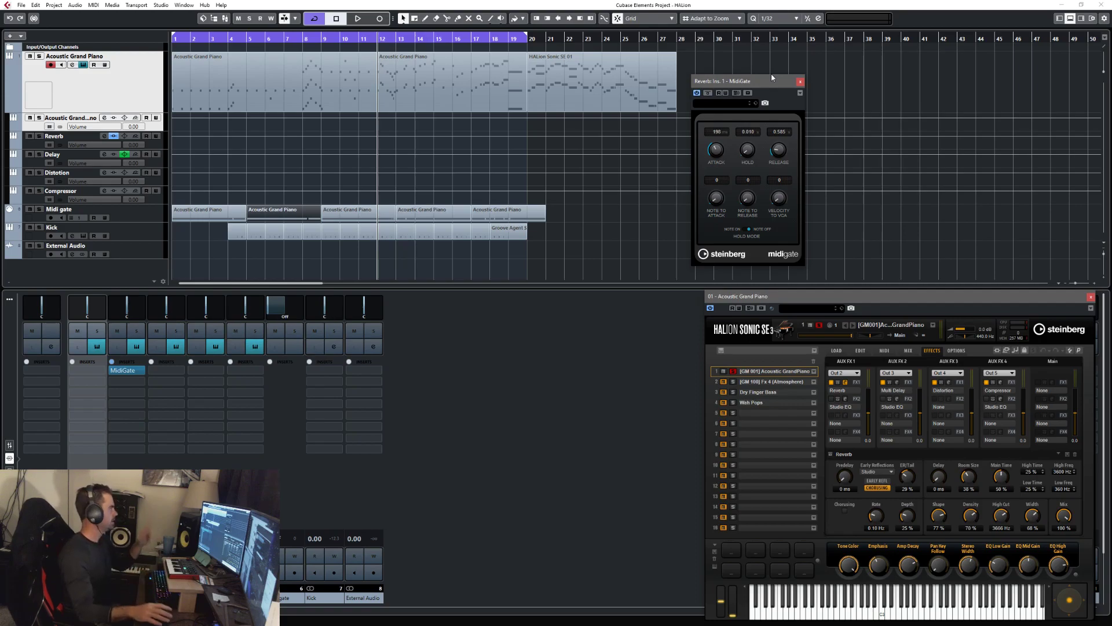
Shift MidiGate further left, dismiss the track-list menu, and show the Inspector via Show/Hide Left Zone
{"action": "left_click_drag", "start_coordinate": [777, 81], "coordinate": [670, 90]}
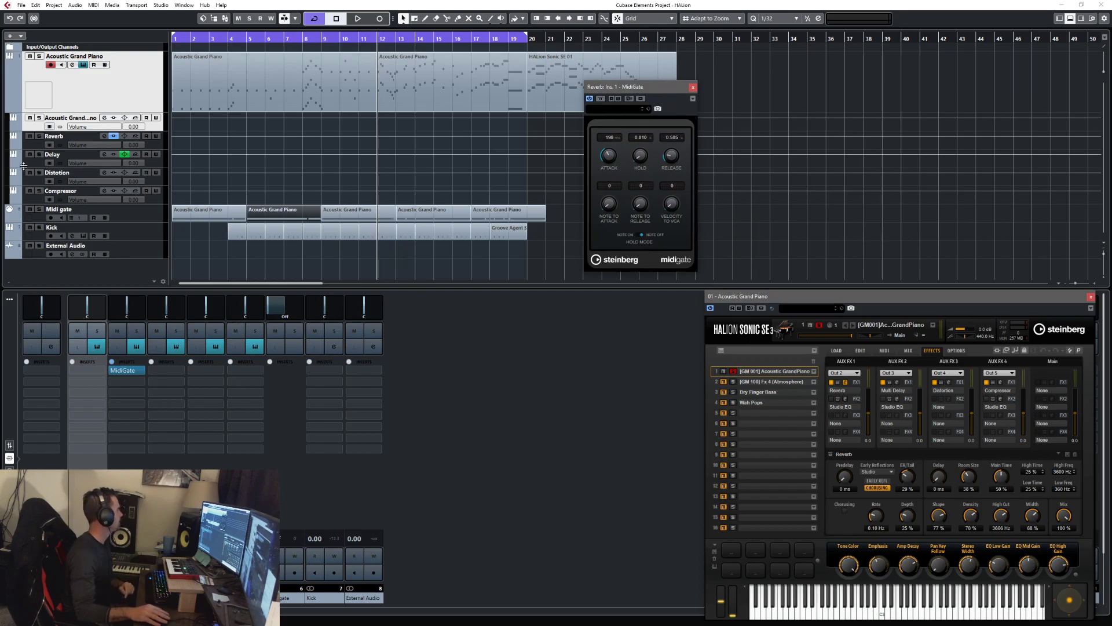
{"action": "right_click", "coordinate": [93, 264]}
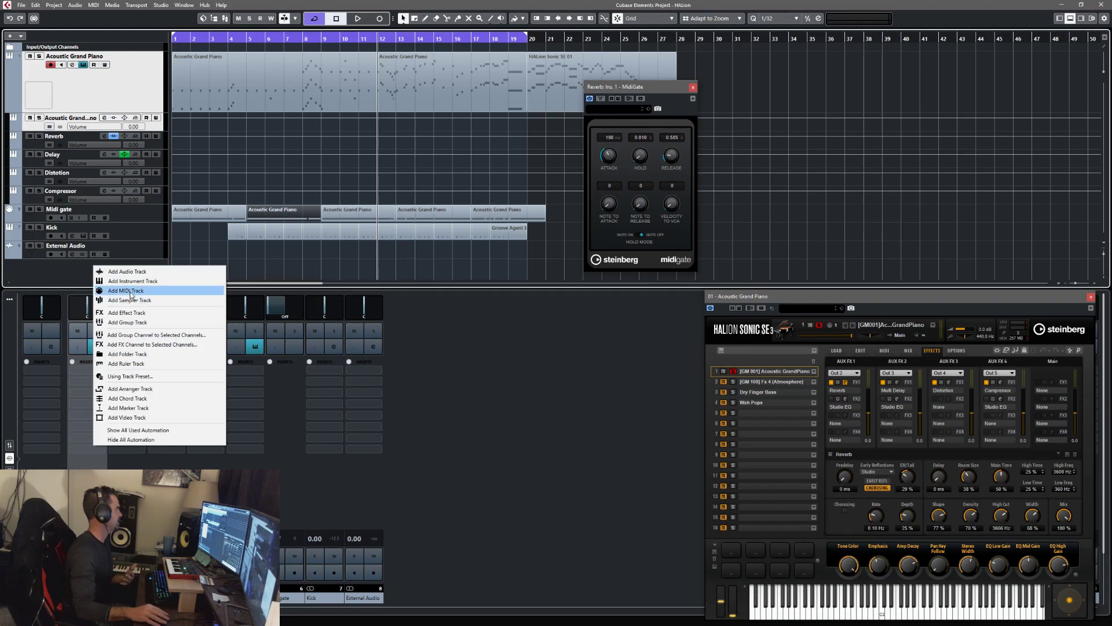
{"action": "left_click", "coordinate": [69, 277]}
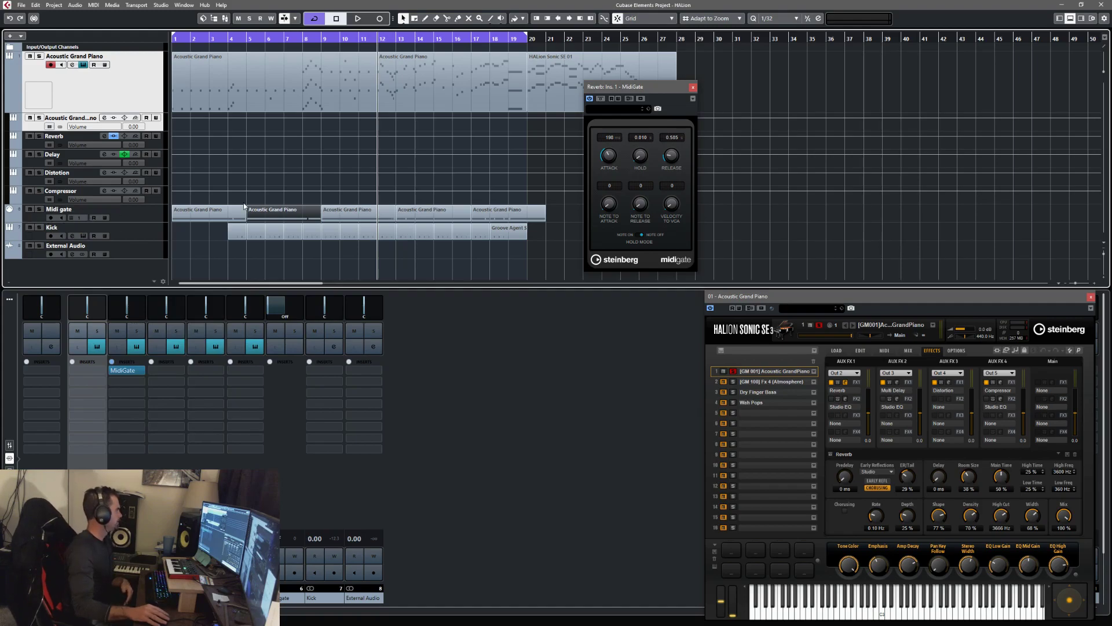
{"action": "left_click", "coordinate": [1059, 18]}
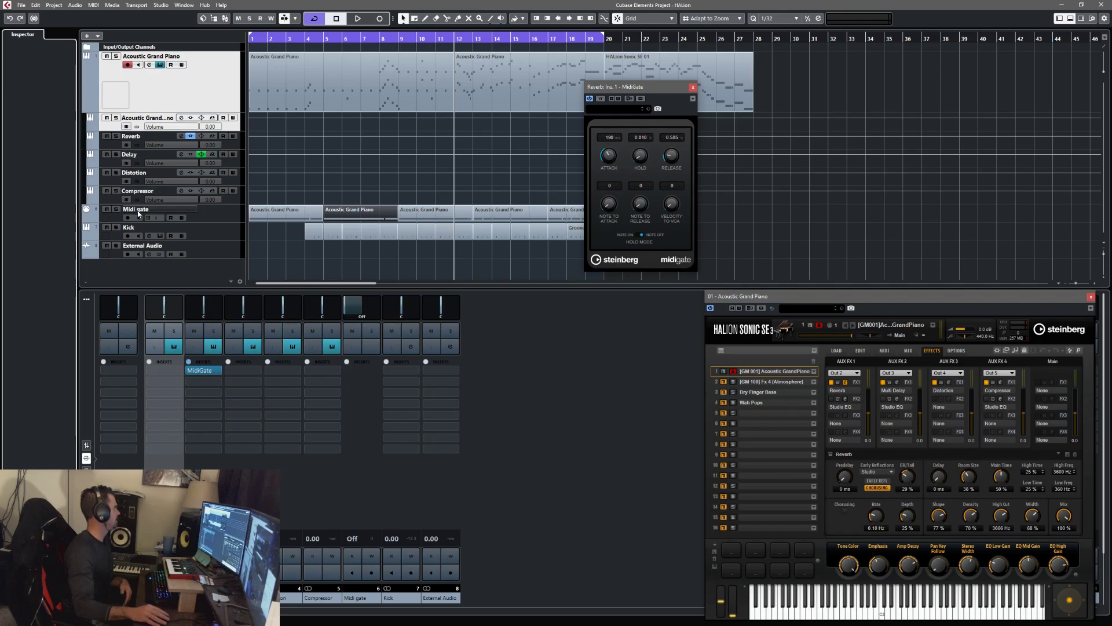
Set the Midi gate track's MIDI output to Reverb Ins. 1 – MidiGate – Event Input
{"action": "left_click", "coordinate": [212, 216]}
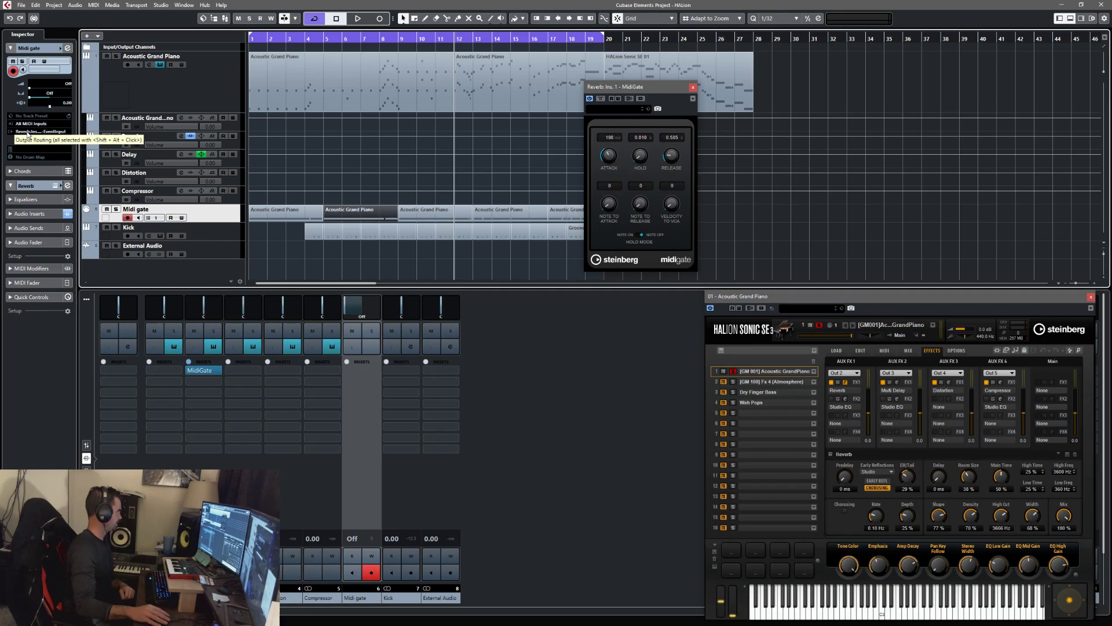
{"action": "left_click", "coordinate": [25, 131]}
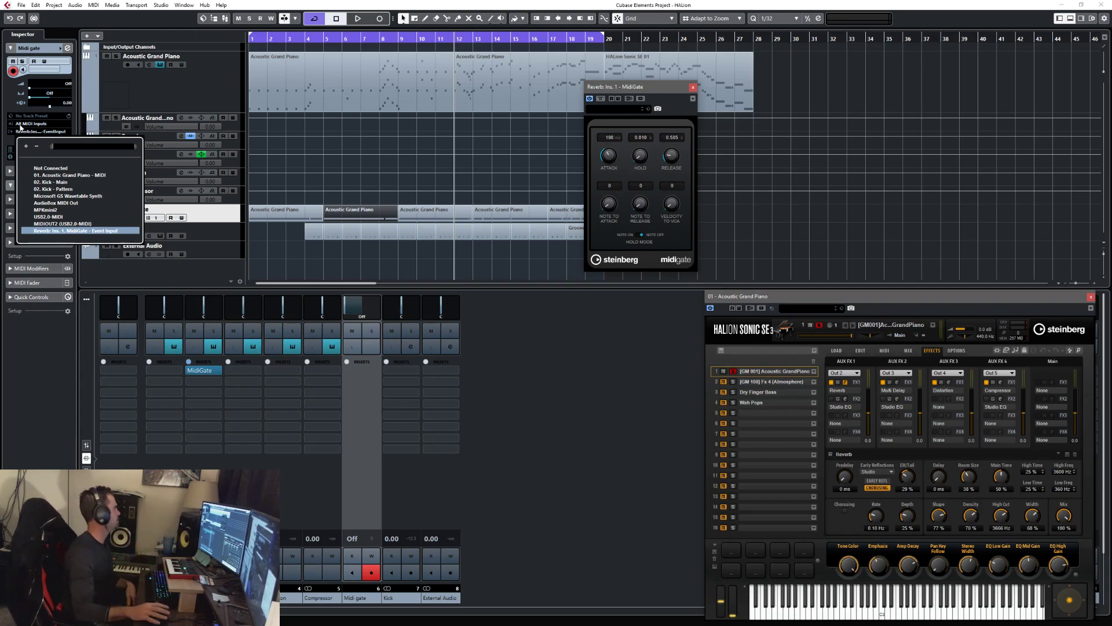
{"action": "left_click", "coordinate": [50, 227]}
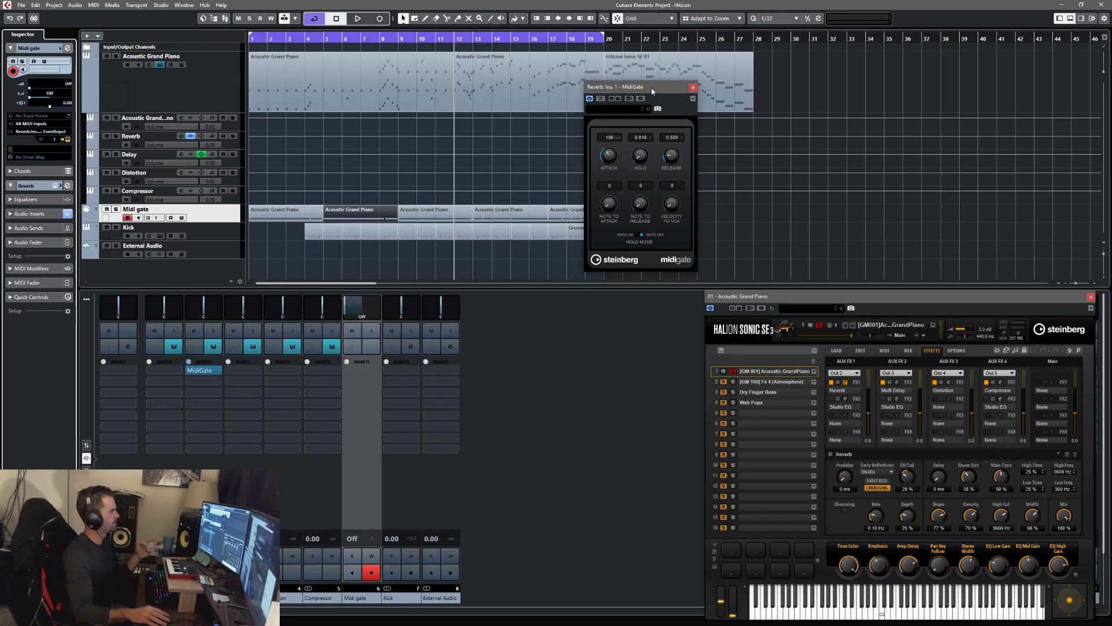
Shift the MidiGate plugin window to the right to reveal more of the piano part
{"action": "left_click_drag", "start_coordinate": [653, 90], "coordinate": [713, 89]}
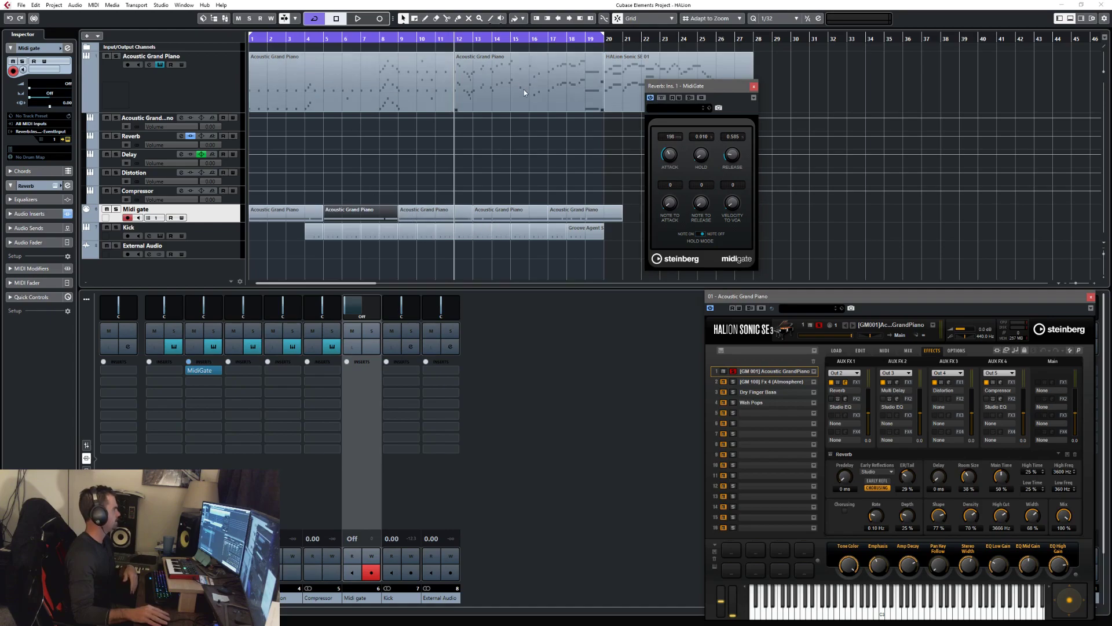
Open the first Midi gate part in the Key Editor, close HALion Sonic SE, and zoom out to both C1 notes
{"action": "left_click", "coordinate": [291, 223]}
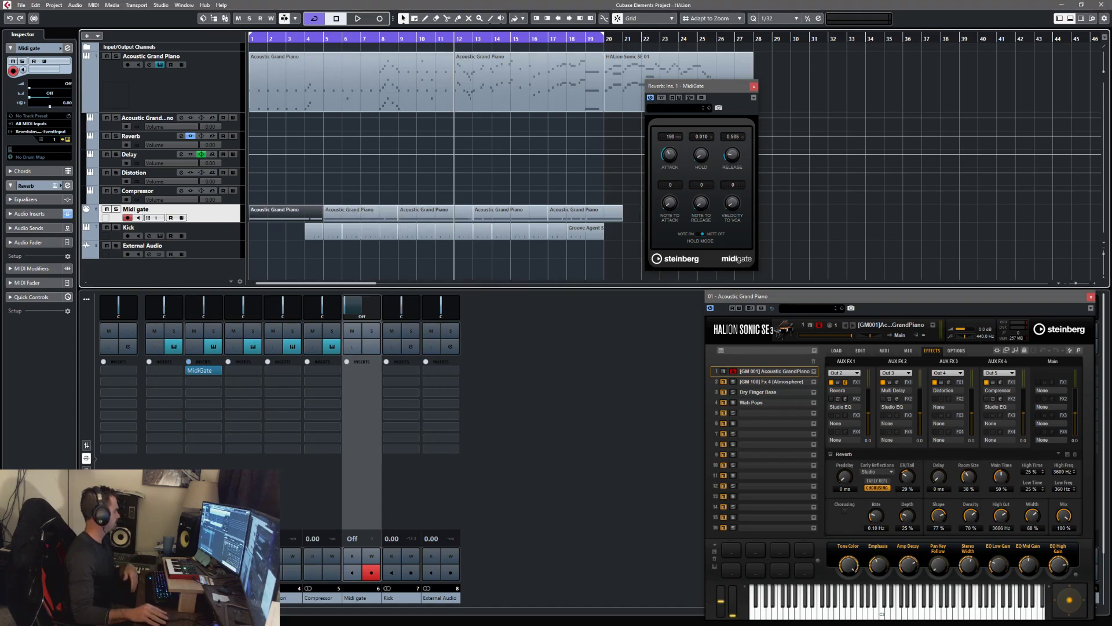
{"action": "key", "text": "ctrl+e"}
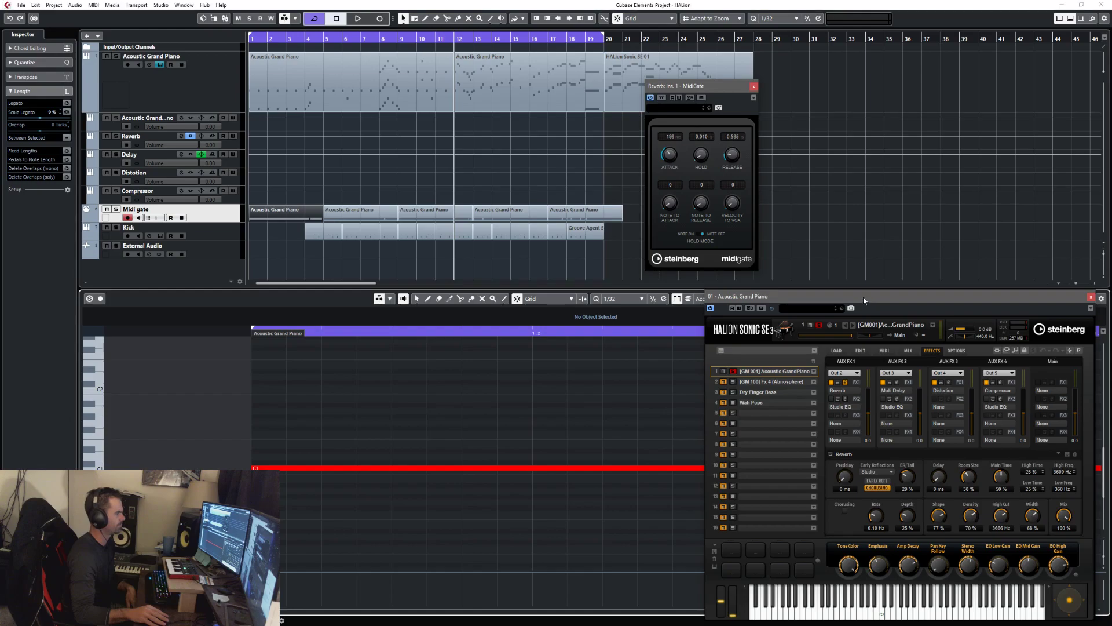
{"action": "left_click", "coordinate": [1091, 296]}
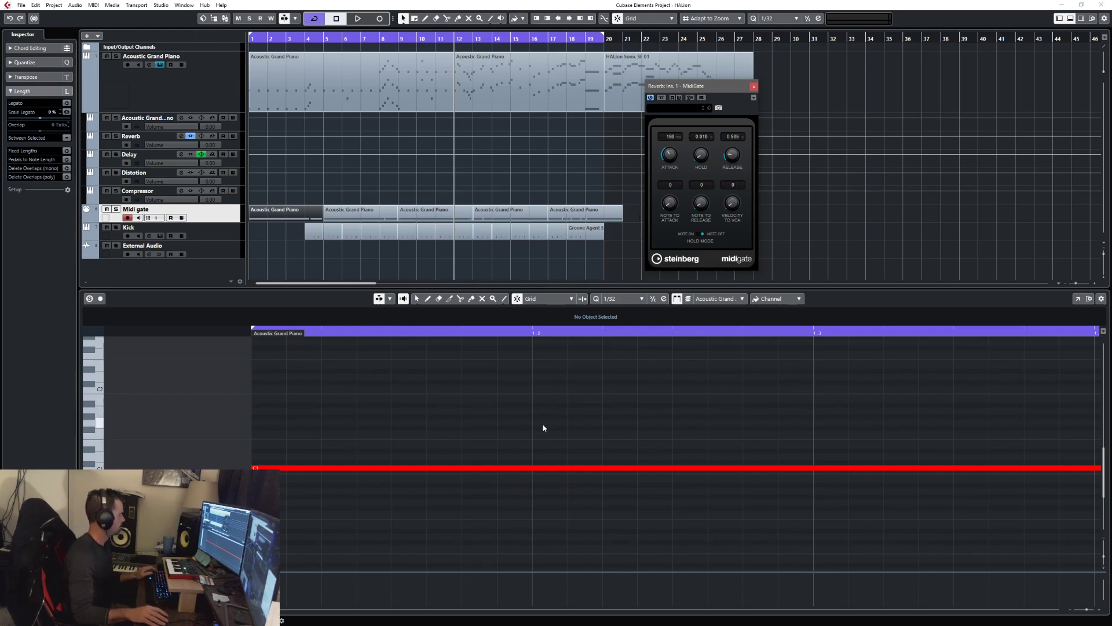
{"action": "key", "text": "g"}
{"action": "key", "text": "g"}
{"action": "key", "text": "g"}
{"action": "key", "text": "g"}
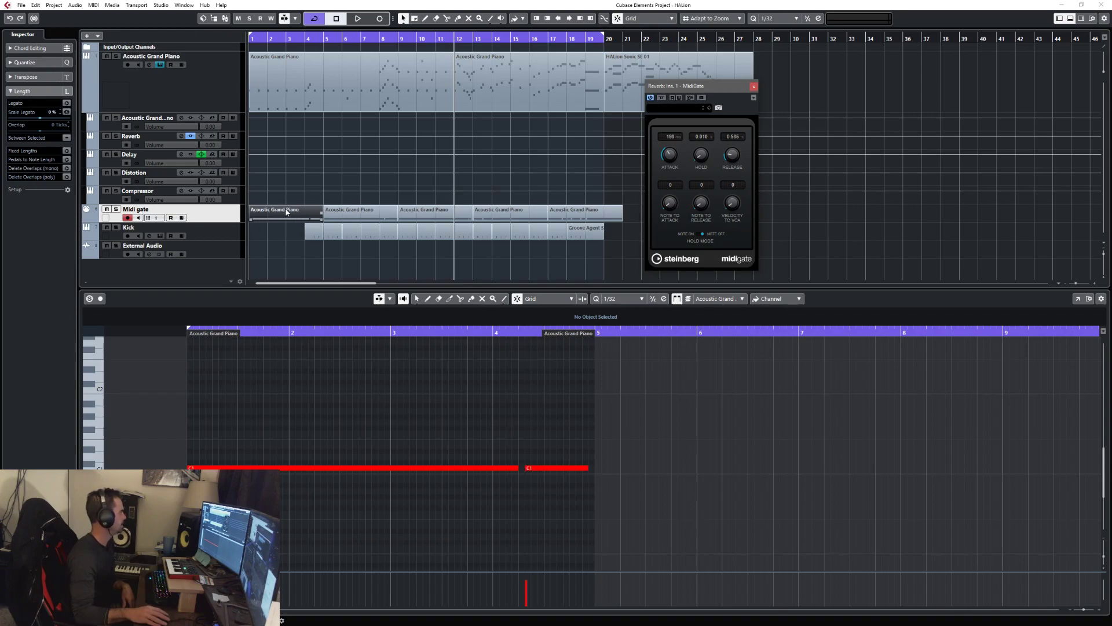
{"action": "left_click_drag", "start_coordinate": [727, 89], "coordinate": [1050, 182]}
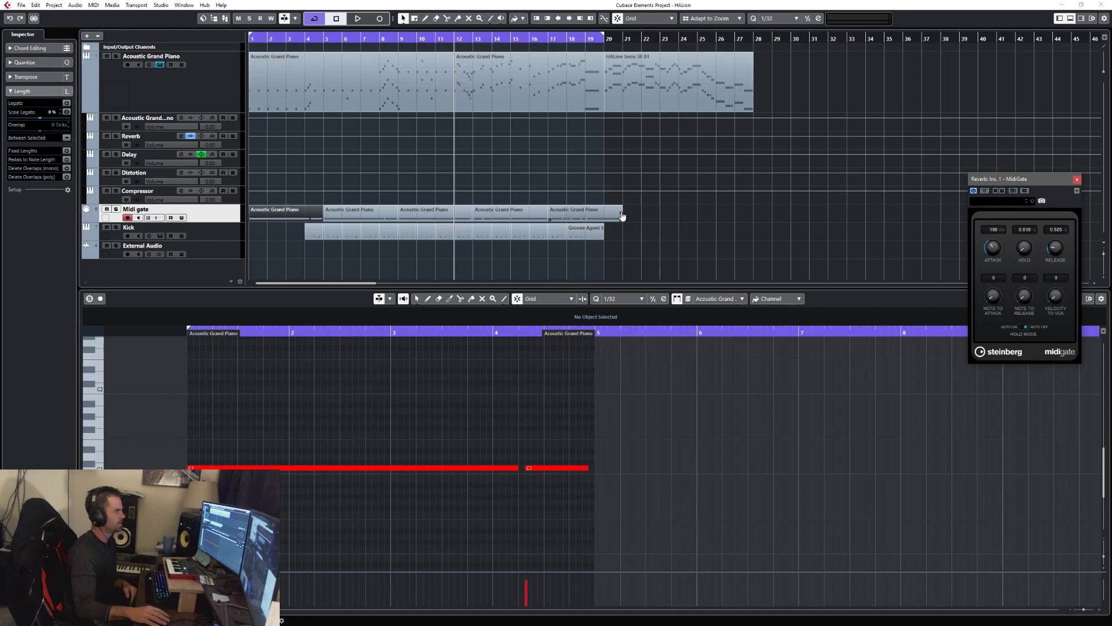
Repeat the last Midi gate part twice, then resize the final part to end at bar 30
{"action": "left_click_drag", "start_coordinate": [622, 217], "coordinate": [730, 219]}
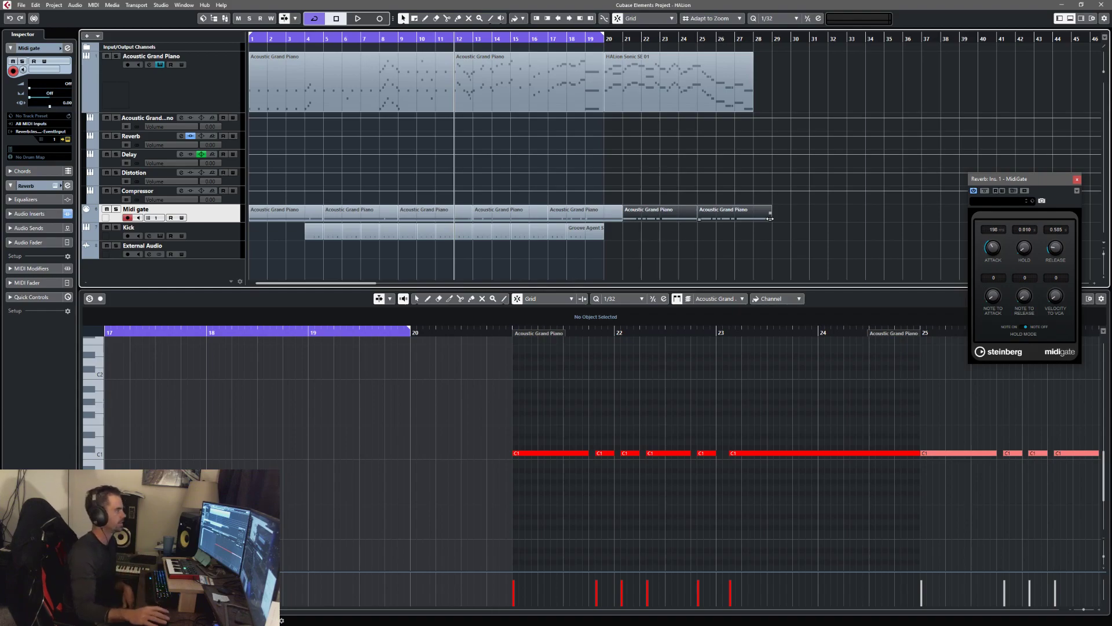
{"action": "left_click_drag", "start_coordinate": [770, 218], "coordinate": [862, 217]}
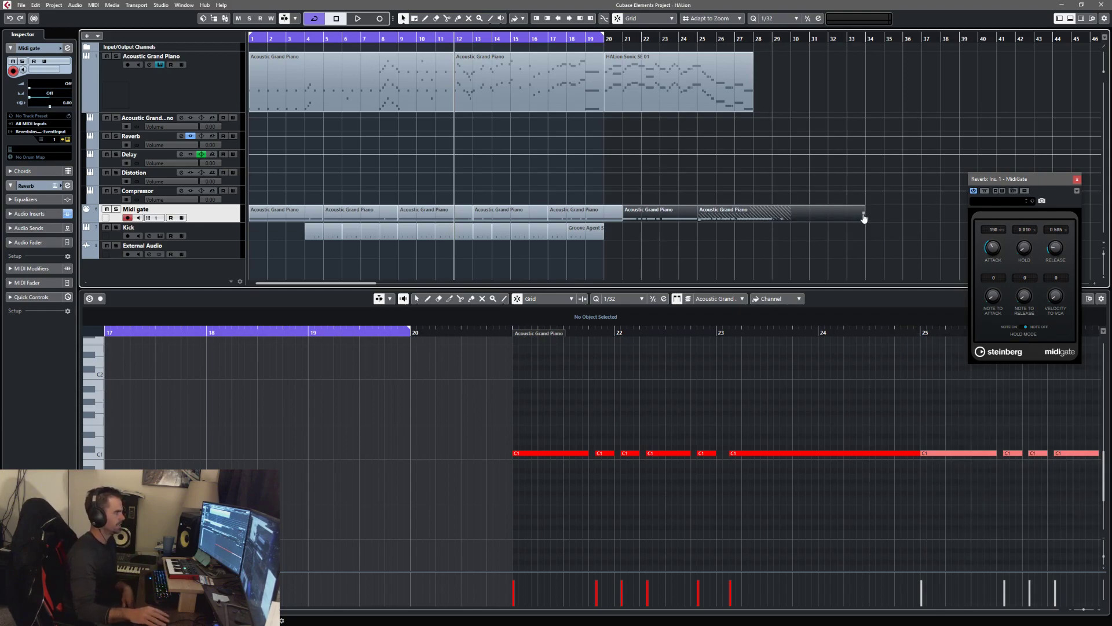
{"action": "left_click_drag", "start_coordinate": [863, 219], "coordinate": [770, 213]}
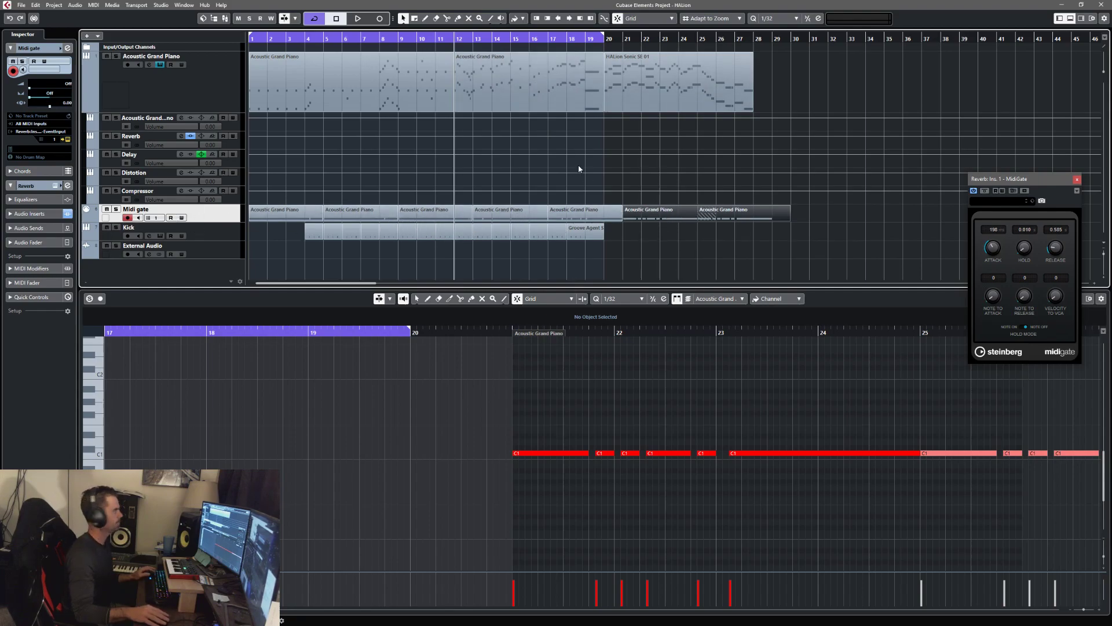
Zoom to bars 11–20 and show the bar 13–17 Midi gate part's four C1 notes in the Key Editor
{"action": "scroll", "coordinate": [482, 129], "scroll_direction": "up", "scroll_amount": 8}
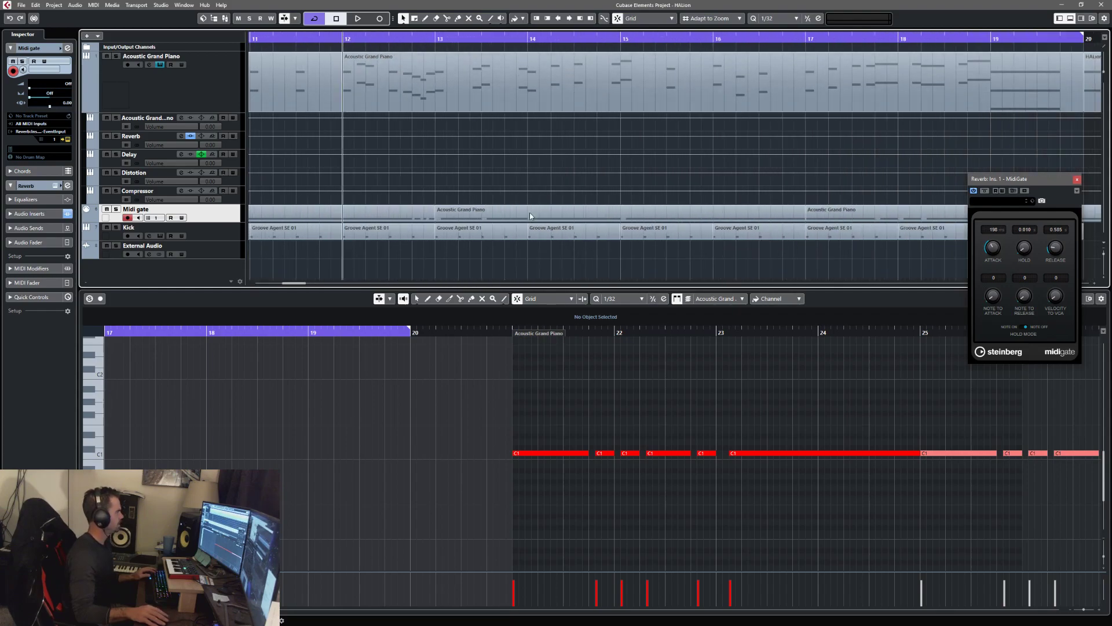
{"action": "left_click", "coordinate": [489, 214]}
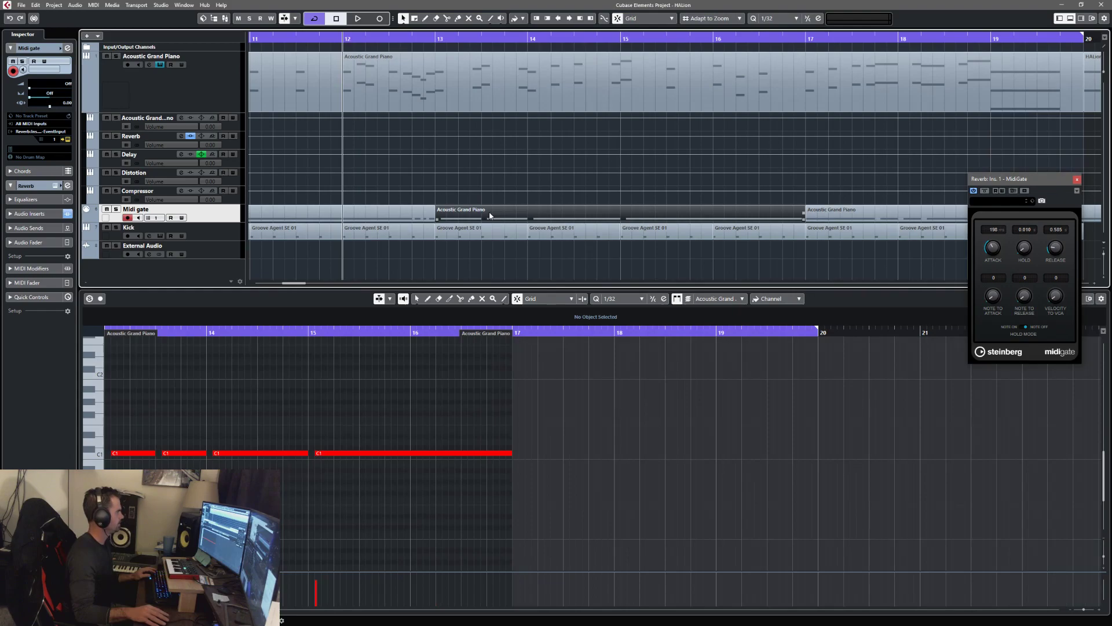
{"action": "scroll", "coordinate": [373, 407], "scroll_direction": "right", "scroll_amount": 3}
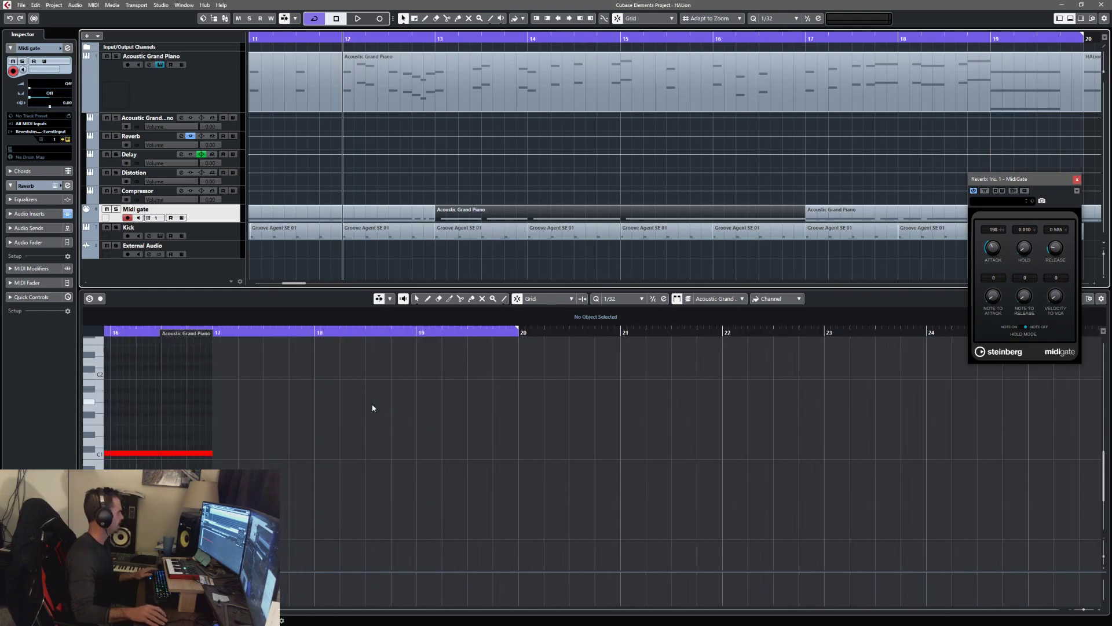
{"action": "scroll", "coordinate": [372, 408], "scroll_direction": "left", "scroll_amount": 5}
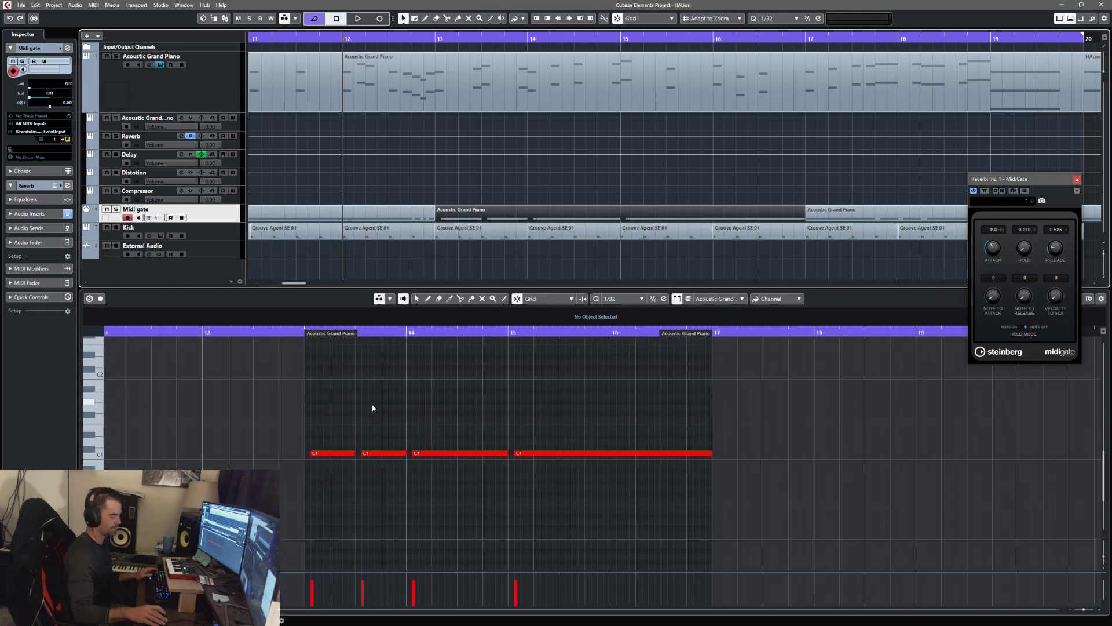
{"action": "scroll", "coordinate": [372, 405], "scroll_direction": "right", "scroll_amount": 2}
{"action": "scroll", "coordinate": [372, 405], "scroll_direction": "left", "scroll_amount": 3}
{"action": "scroll", "coordinate": [378, 424], "scroll_direction": "right", "scroll_amount": 2}
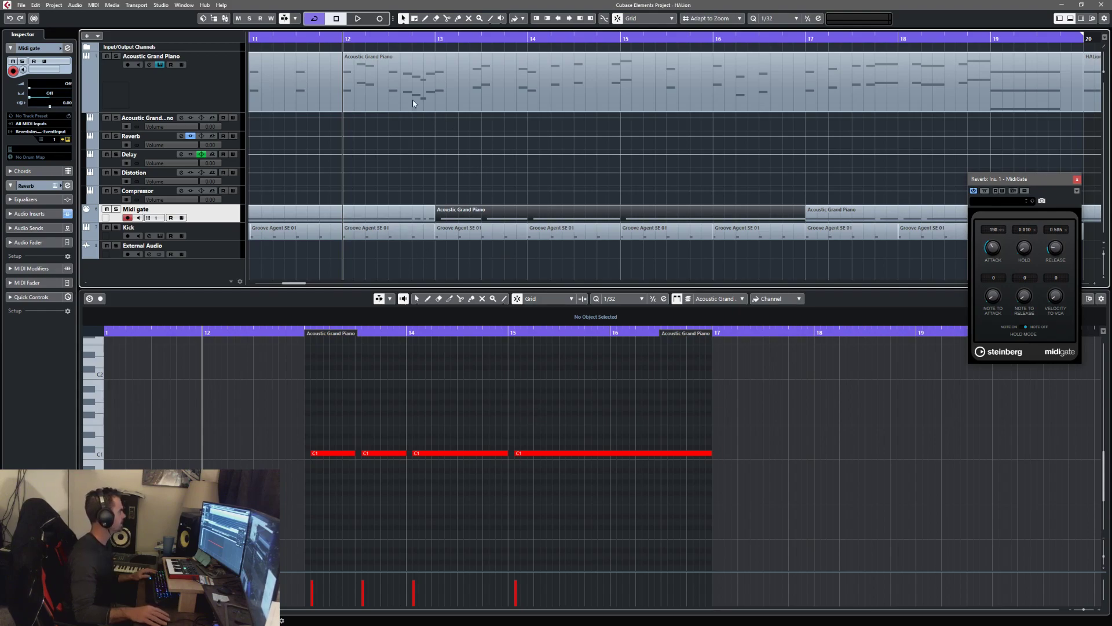
Place the cursor just past bar 12 and show the bar 9 Midi gate part's C1 notes in the editor
{"action": "left_click", "coordinate": [363, 83]}
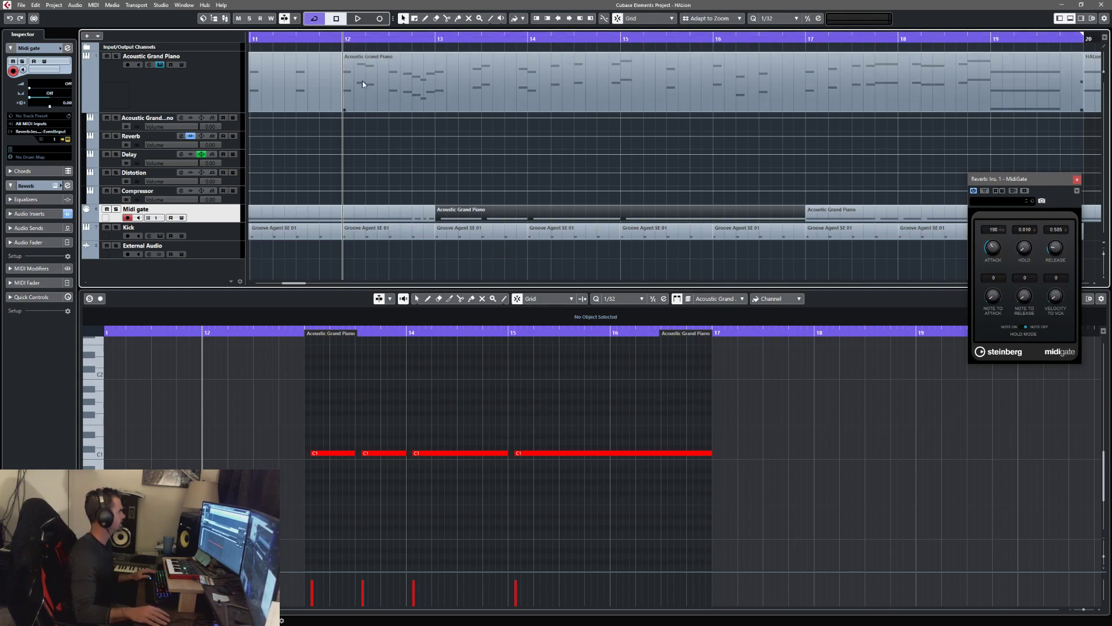
{"action": "left_click", "coordinate": [365, 40]}
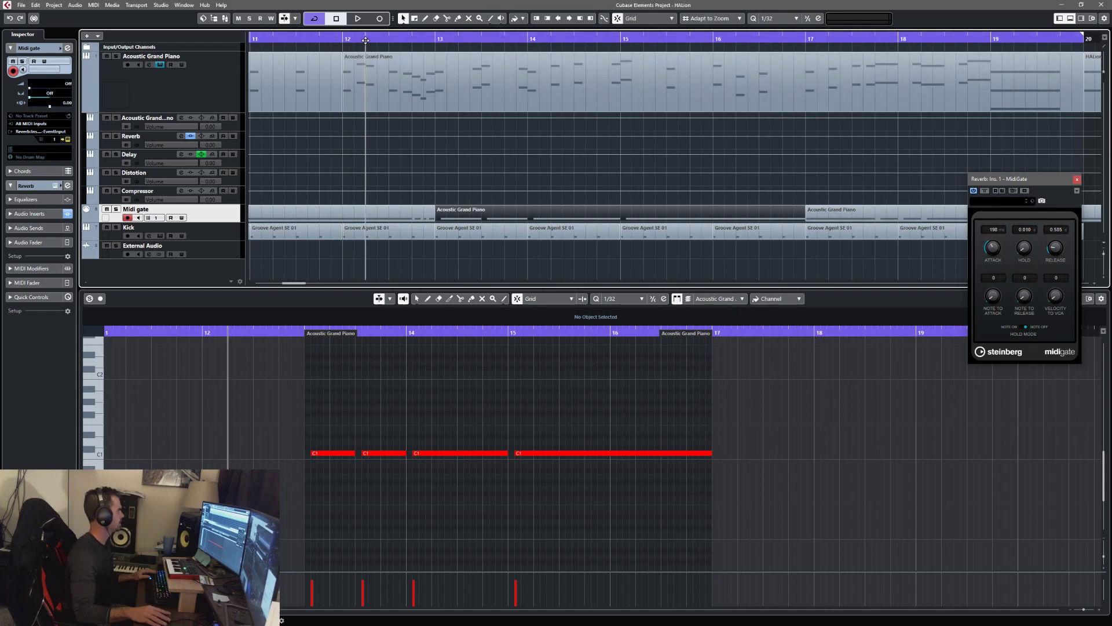
{"action": "left_click", "coordinate": [390, 215]}
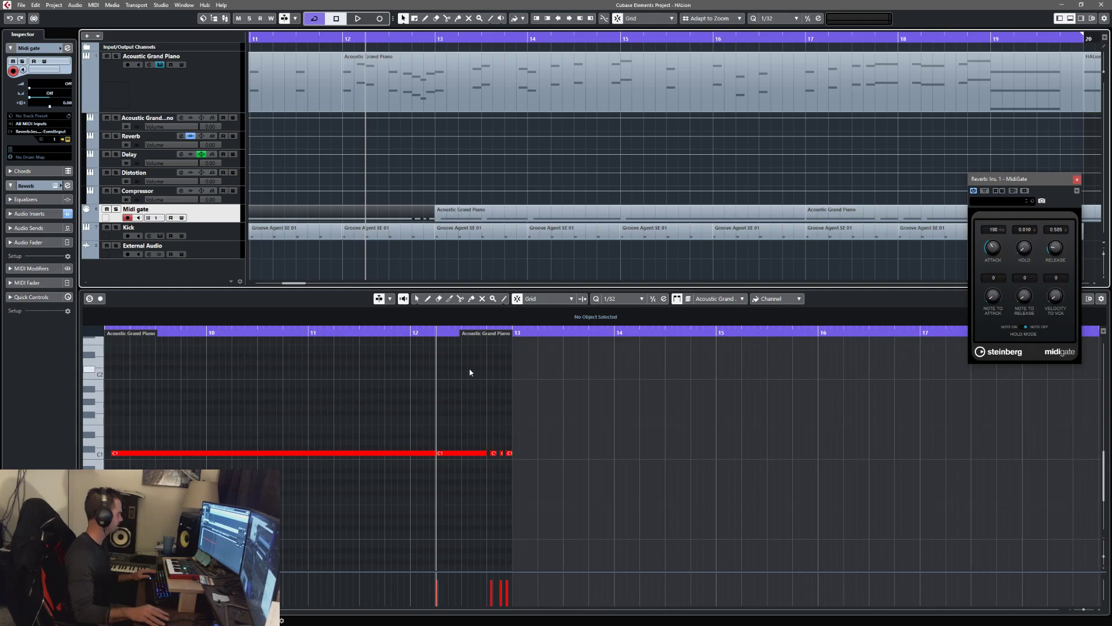
{"action": "scroll", "coordinate": [470, 372], "scroll_direction": "left", "scroll_amount": 3}
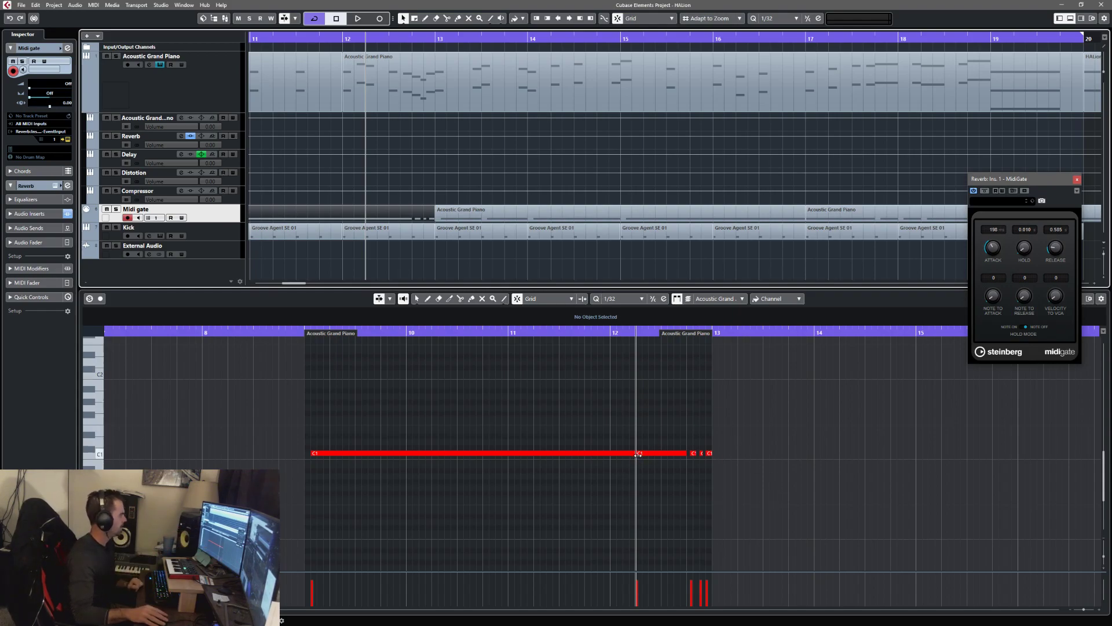
Zoom the Key Editor and trim the C1 note after bar 12 to start at 12.2.2, ending at 12.4.1
{"action": "scroll", "coordinate": [649, 463], "scroll_direction": "up", "scroll_amount": 2}
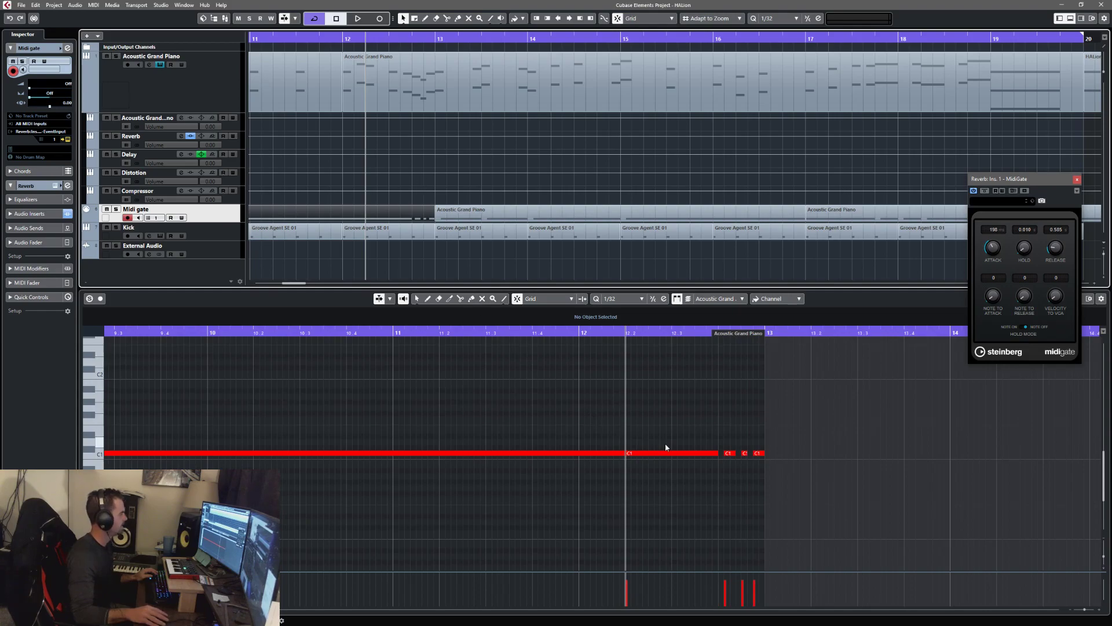
{"action": "left_click_drag", "start_coordinate": [626, 453], "coordinate": [635, 454]}
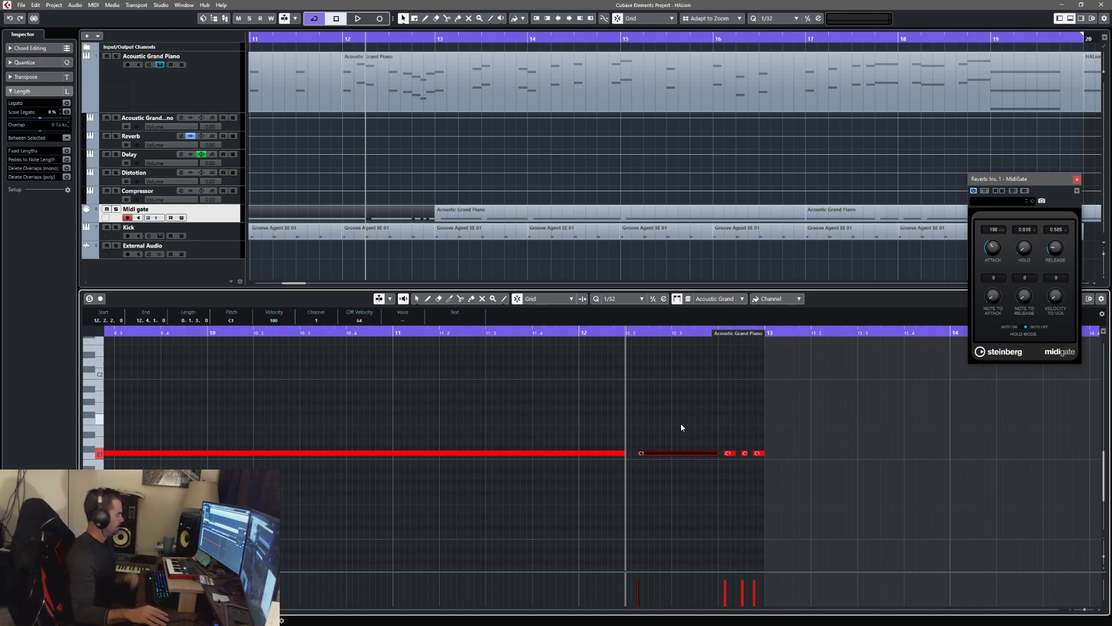
Play back from bar 12 to audition the gated reverb timing, then stop
{"action": "left_click", "coordinate": [343, 37]}
{"action": "key", "text": "space"}
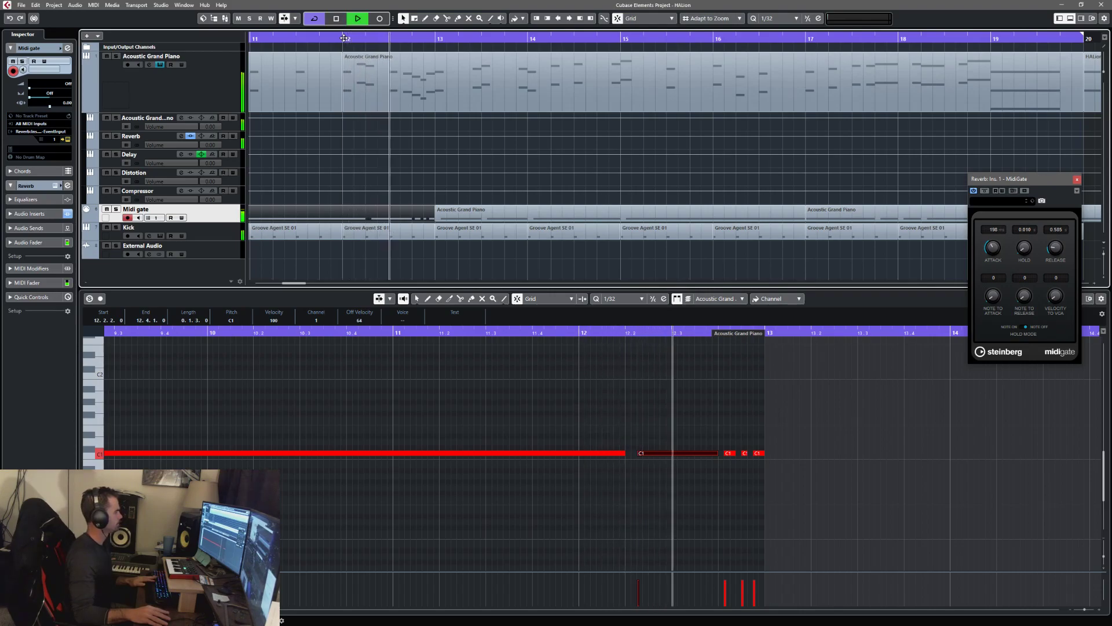
{"action": "key", "text": "space"}
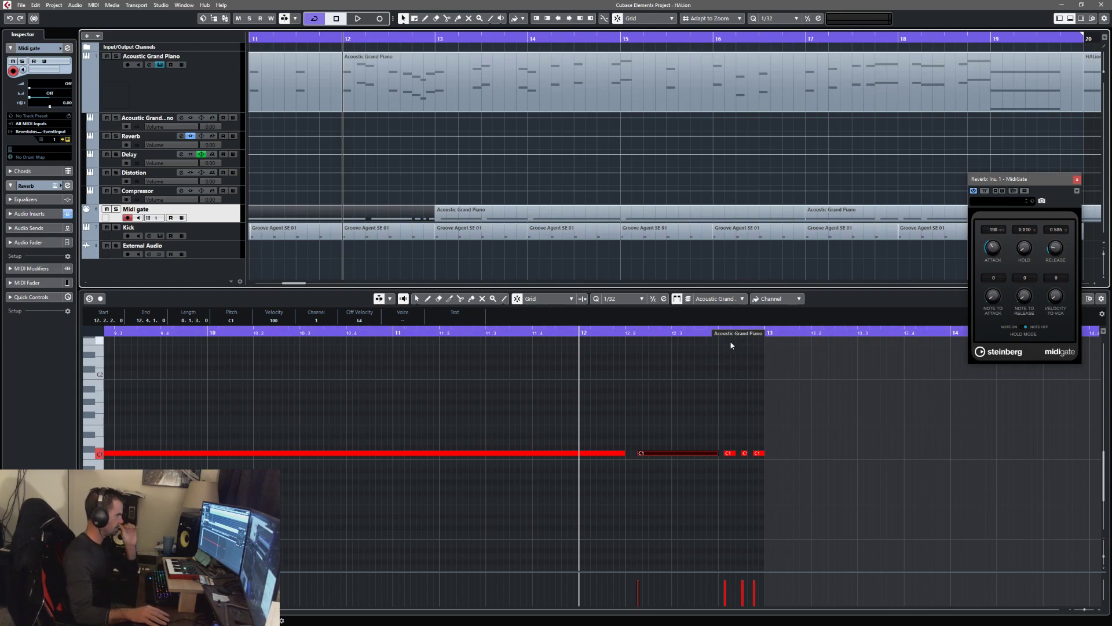
Move the playhead to bar 14 and show the bars 13–17 Midi gate part's C1 notes in the editor
{"action": "left_click", "coordinate": [626, 333]}
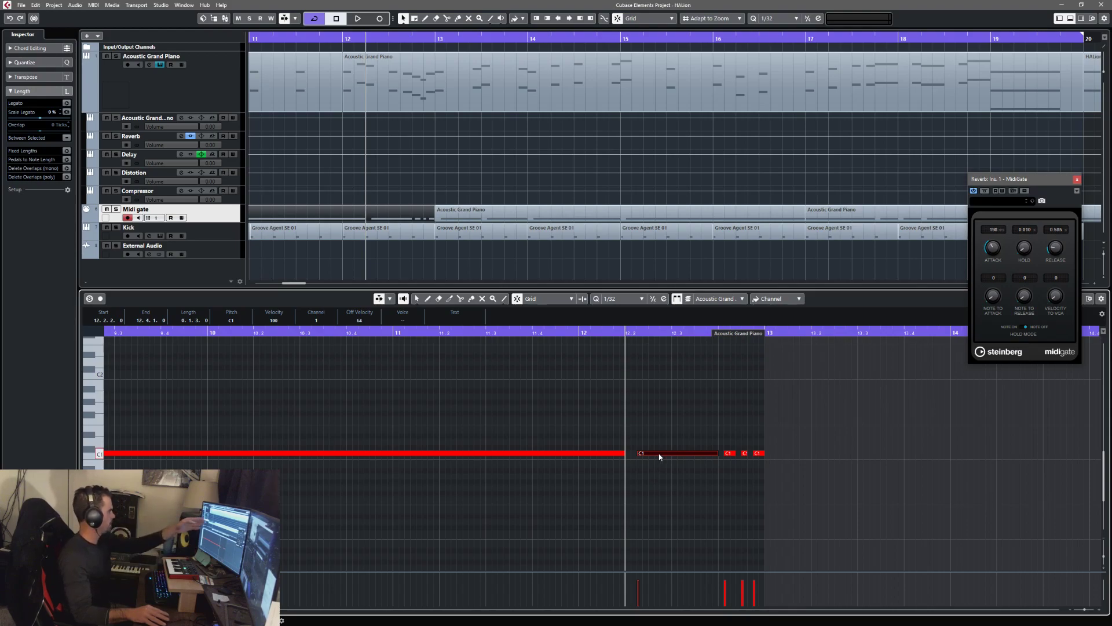
{"action": "left_click", "coordinate": [529, 42]}
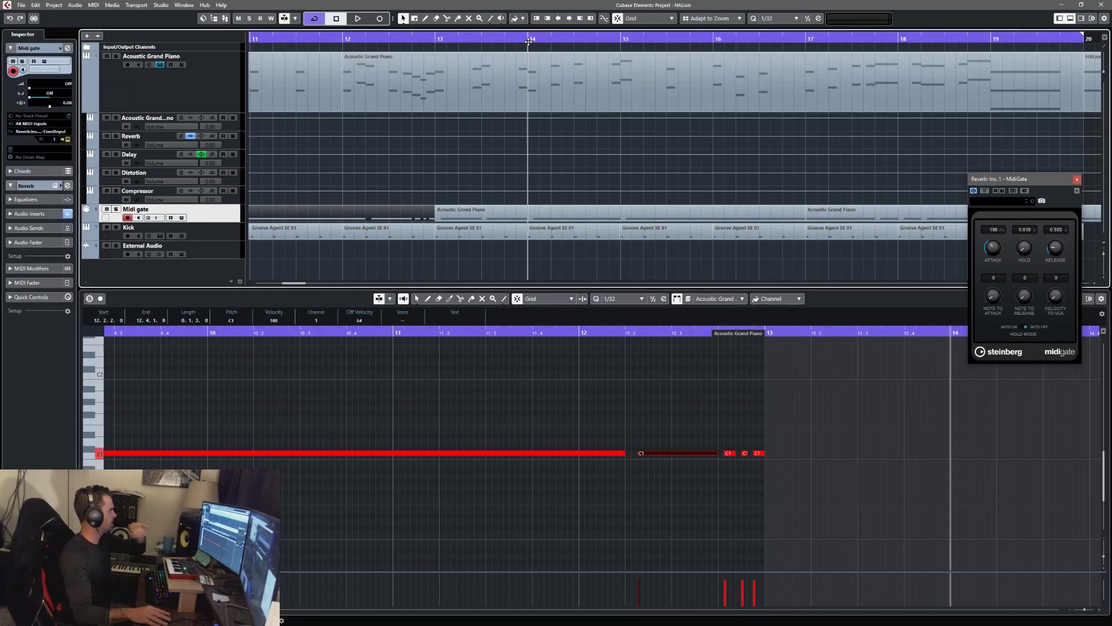
{"action": "left_click", "coordinate": [525, 212]}
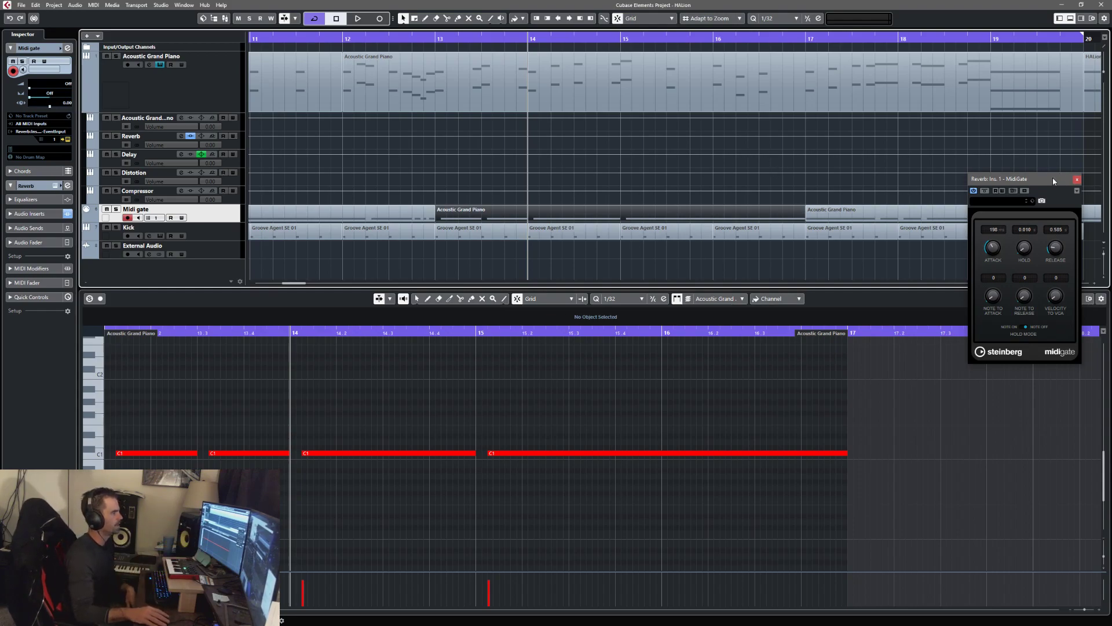
Drag the MidiGate plugin window from the upper right toward the screen centre
{"action": "left_click_drag", "start_coordinate": [1052, 178], "coordinate": [753, 149]}
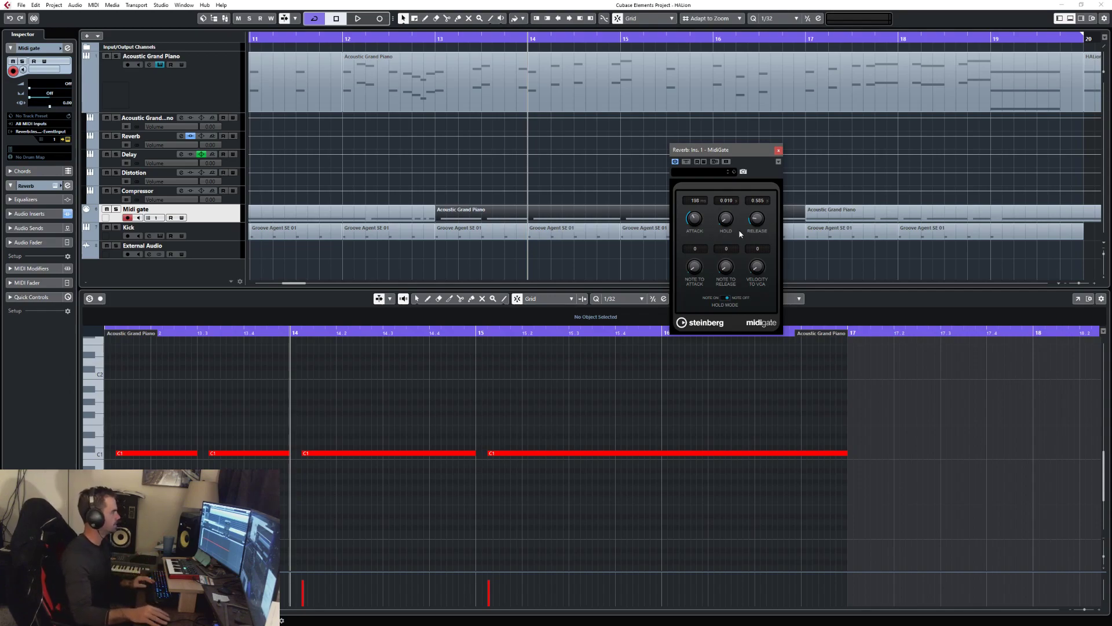
Nudge the MidiGate window up-left, then down-left, to sit over the middle of the arrangement
{"action": "left_click_drag", "start_coordinate": [751, 150], "coordinate": [694, 119]}
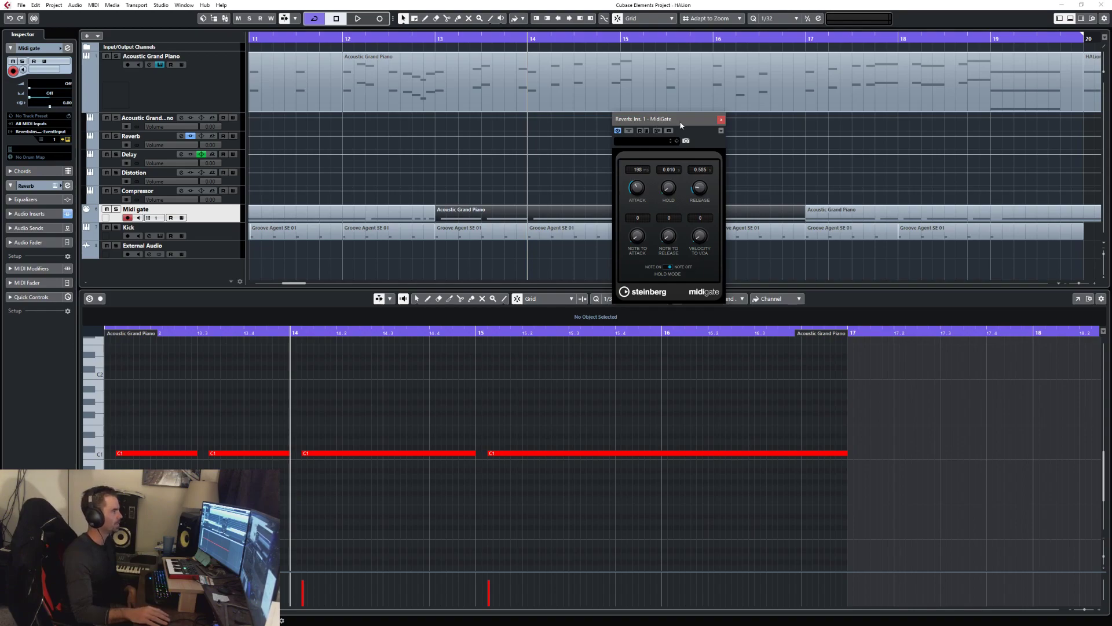
{"action": "left_click_drag", "start_coordinate": [681, 125], "coordinate": [650, 157]}
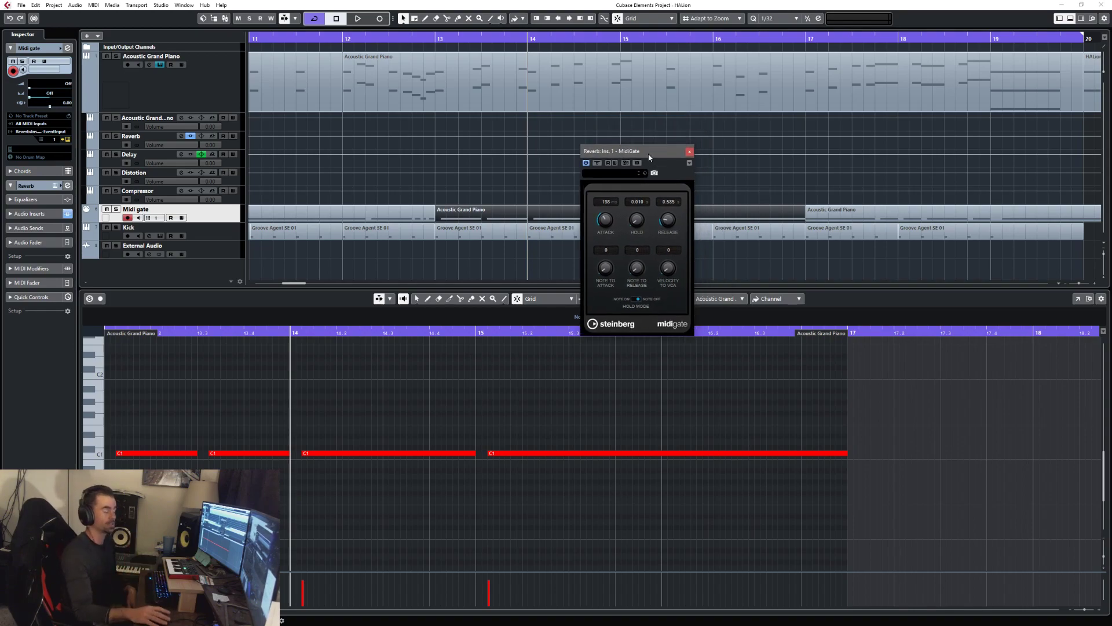